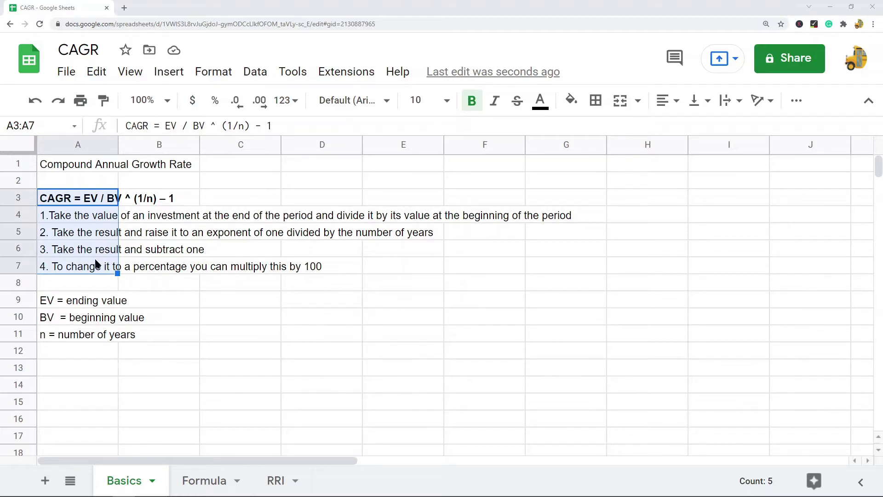
Step: Review the CAGR formula in A3 and the ending value, beginning value and years definitions
{"action": "left_click", "coordinate": [317, 318]}
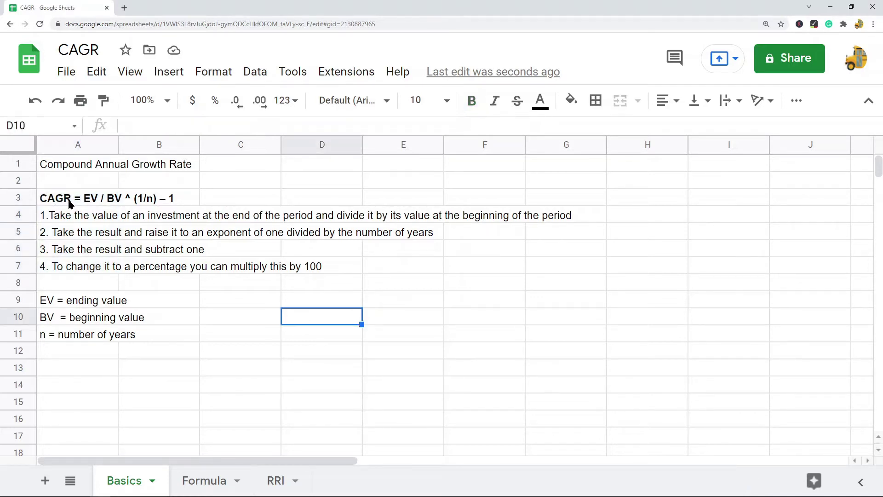
{"action": "left_click_drag", "start_coordinate": [69, 202], "coordinate": [77, 266]}
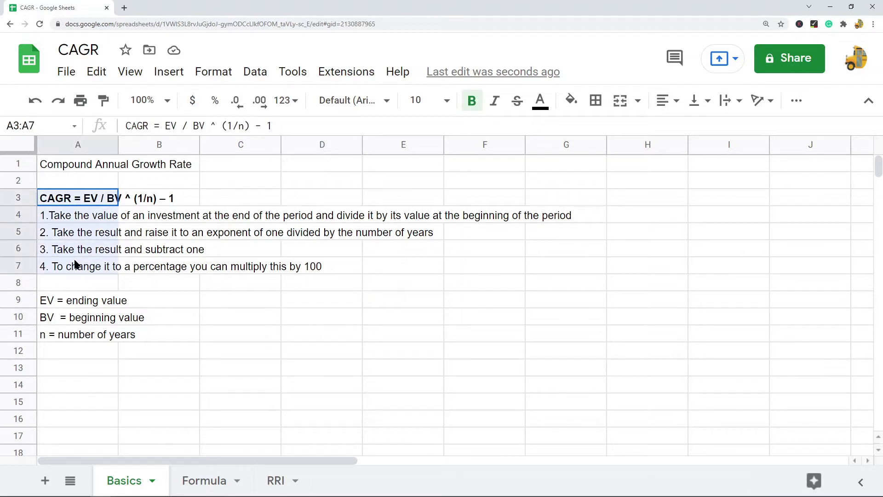
{"action": "left_click", "coordinate": [263, 332]}
{"action": "left_click", "coordinate": [83, 202]}
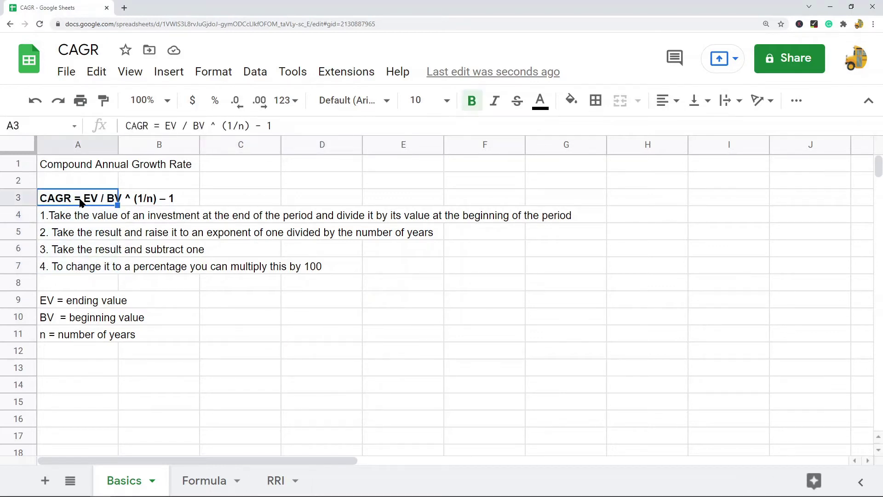
{"action": "left_click", "coordinate": [82, 305]}
{"action": "left_click", "coordinate": [90, 321]}
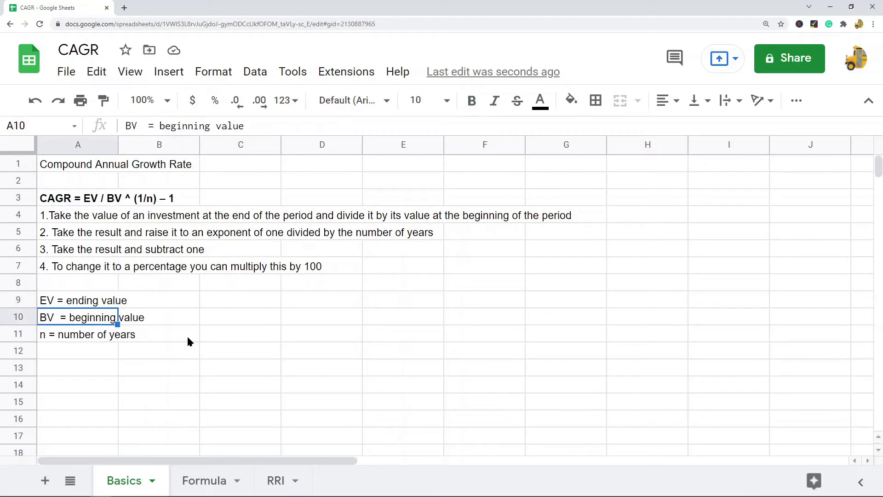
{"action": "left_click", "coordinate": [106, 340]}
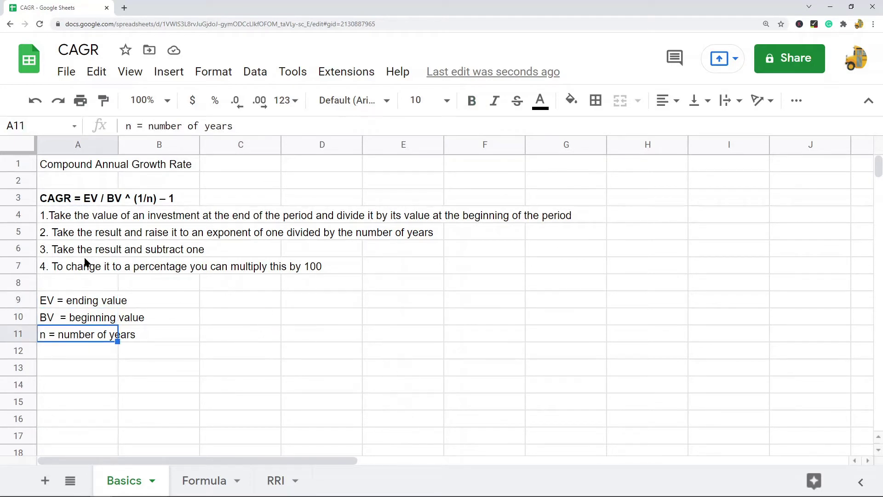
Step: Go through calculation steps 1, 2 and 4, then bring up the Formula sheet
{"action": "left_click", "coordinate": [67, 221]}
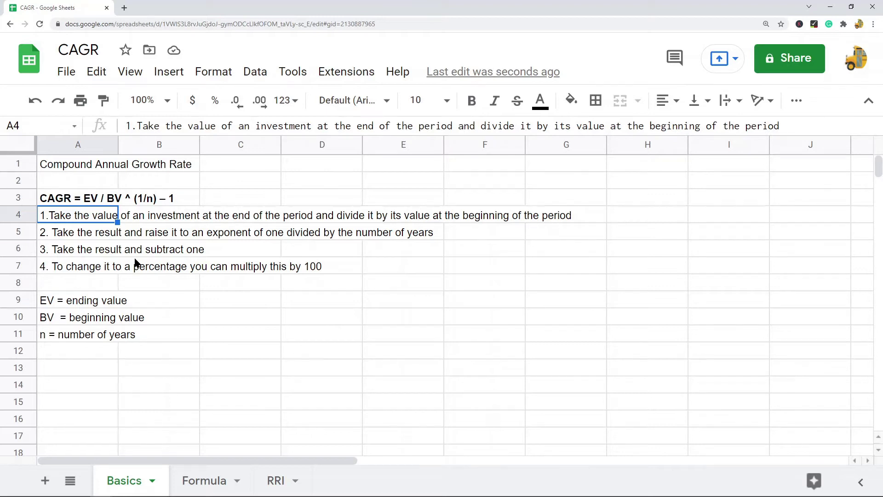
{"action": "left_click", "coordinate": [78, 237]}
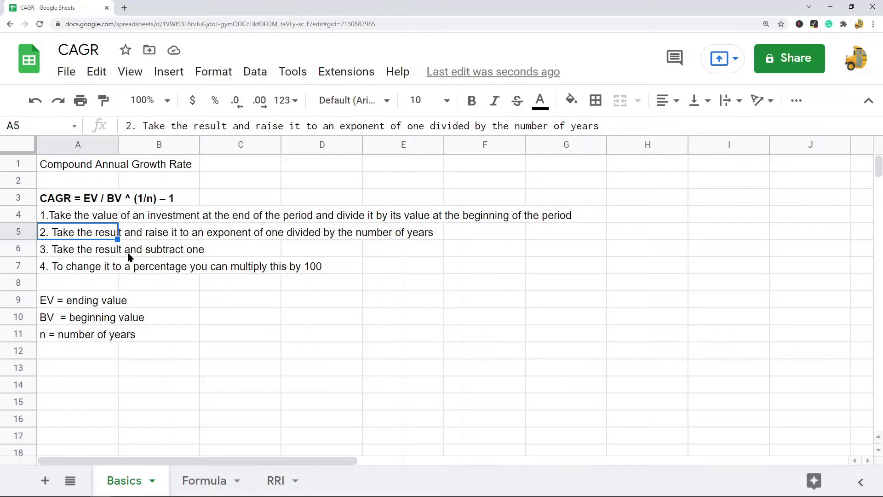
{"action": "left_click", "coordinate": [78, 272]}
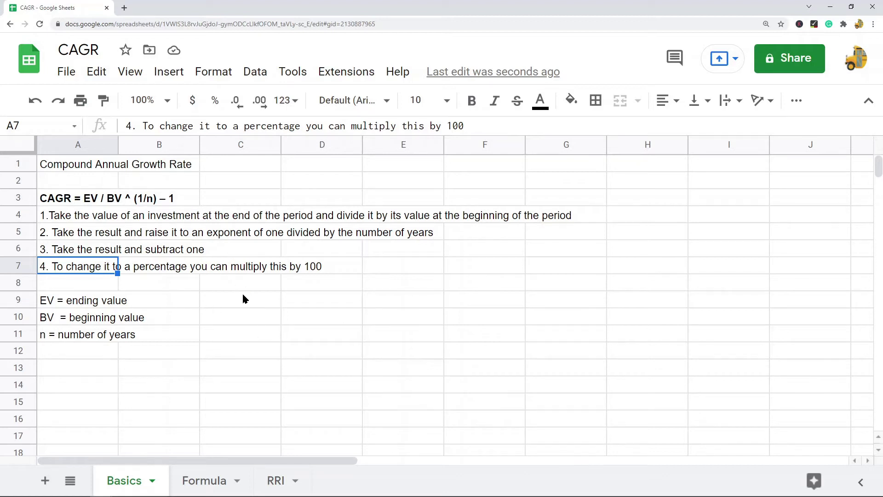
{"action": "left_click", "coordinate": [204, 480]}
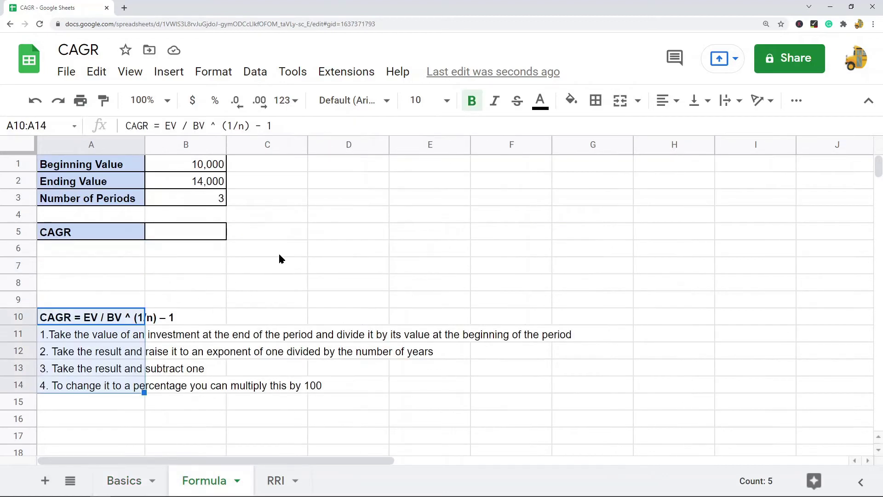
{"action": "left_click", "coordinate": [125, 165]}
{"action": "left_click", "coordinate": [152, 170], "text": "shift"}
{"action": "left_click", "coordinate": [118, 182]}
{"action": "left_click", "coordinate": [184, 182], "text": "shift"}
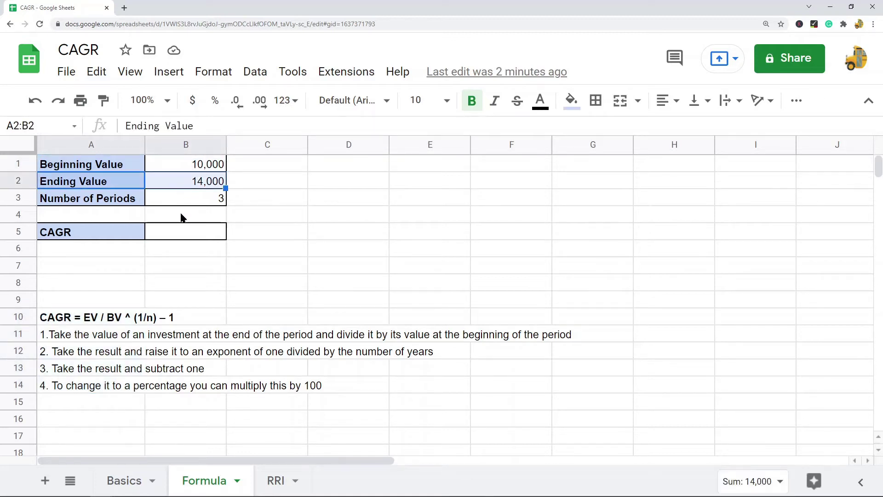
{"action": "left_click", "coordinate": [105, 201]}
{"action": "left_click", "coordinate": [177, 201], "text": "shift"}
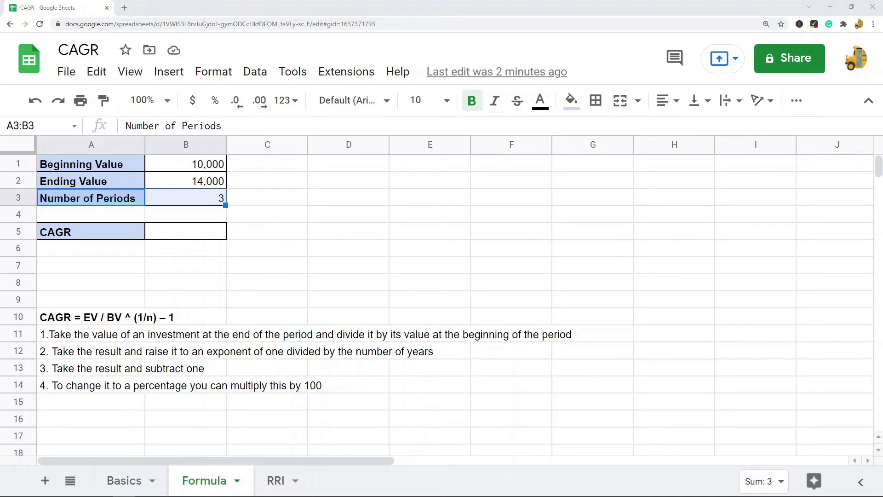
{"action": "left_click", "coordinate": [173, 232]}
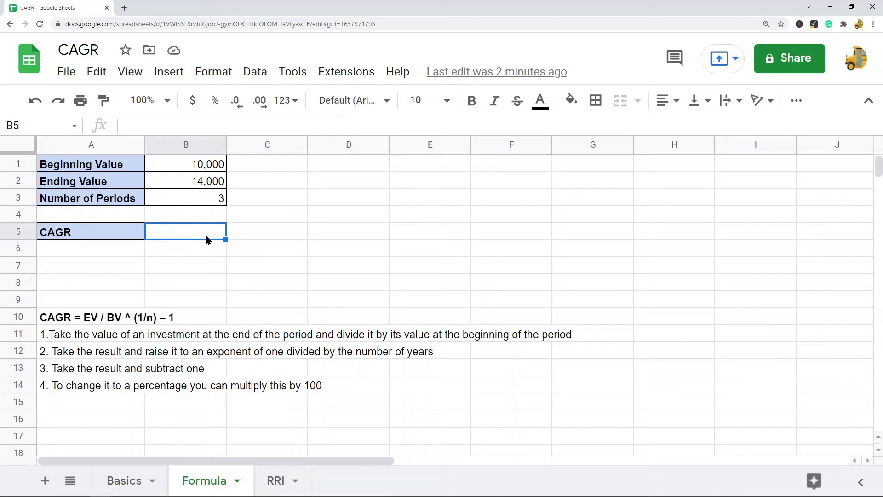
Step: Enter =(B2/B1)^(1/B3)-1 in B5, referencing ending value, beginning value and periods
{"action": "type", "text": "="}
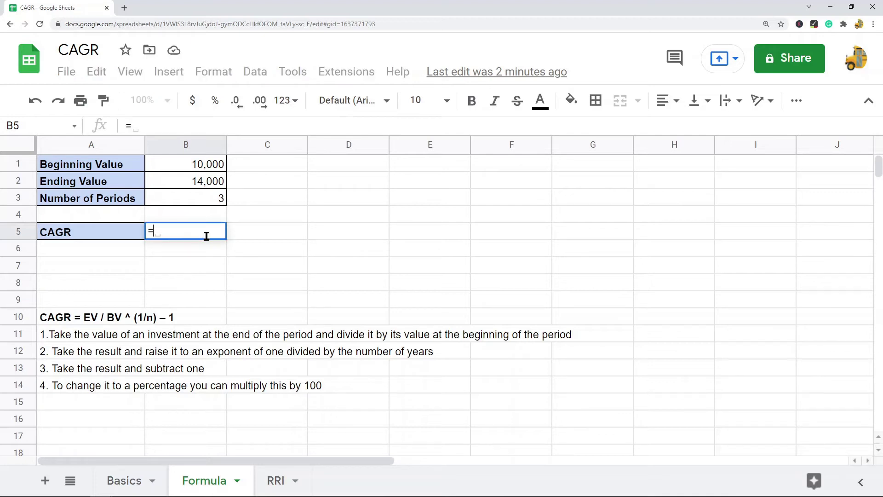
{"action": "type", "text": "("}
{"action": "left_click", "coordinate": [187, 183]}
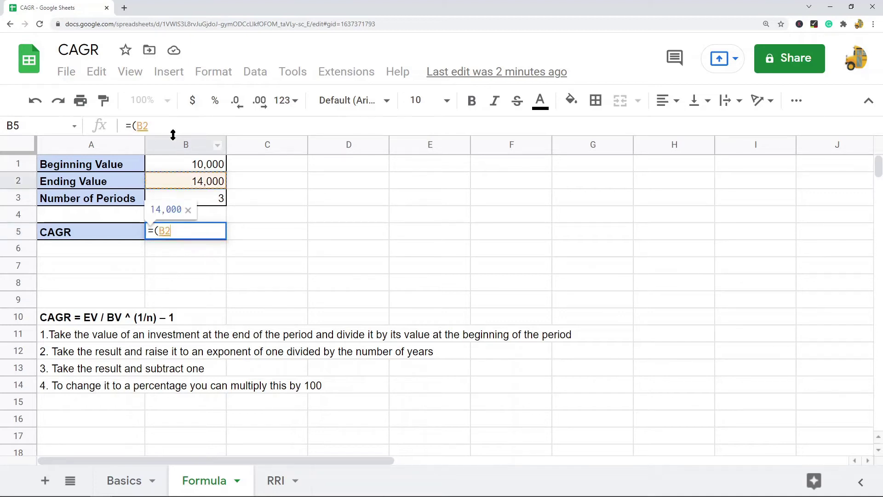
{"action": "left_click", "coordinate": [167, 126]}
{"action": "type", "text": "/"}
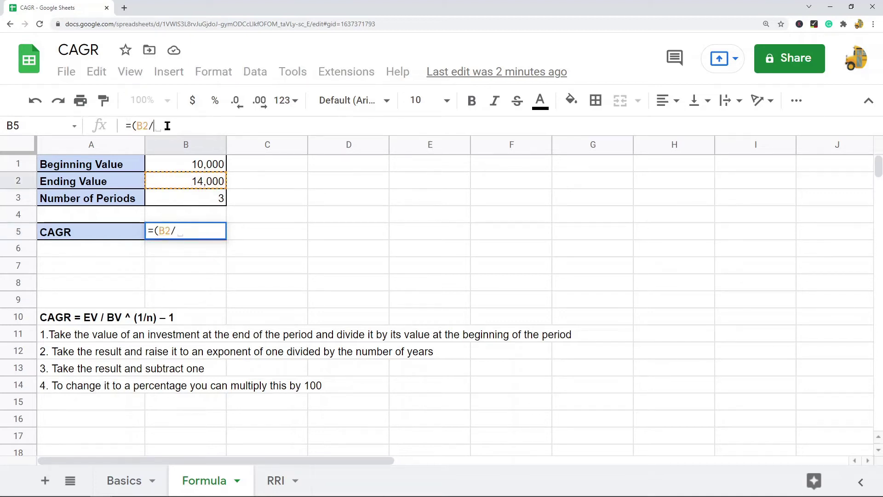
{"action": "left_click", "coordinate": [201, 167]}
{"action": "type", "text": ")"}
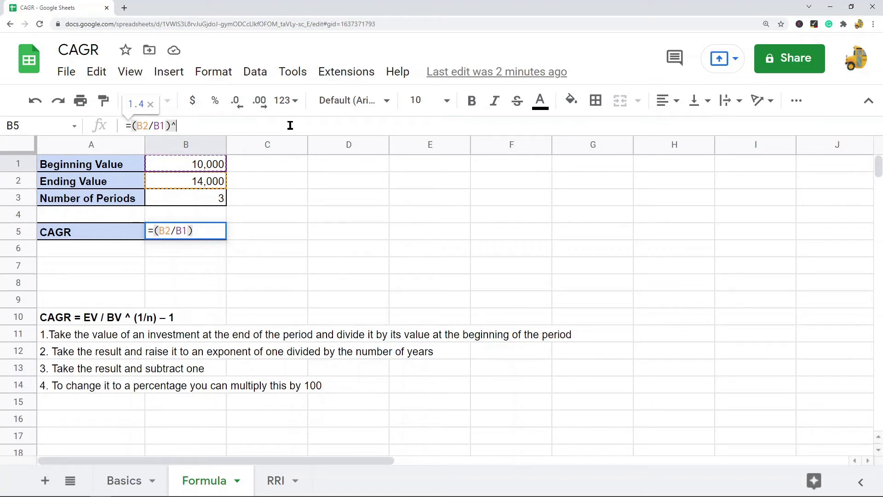
{"action": "type", "text": "^"}
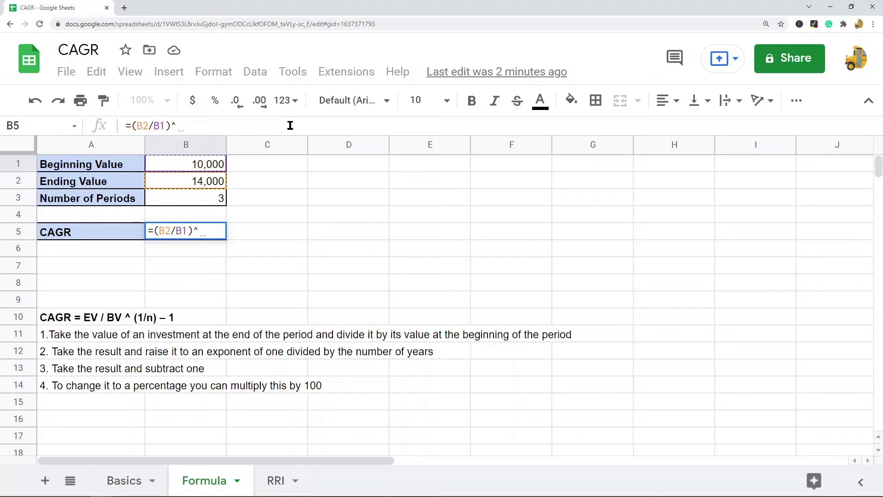
{"action": "type", "text": "(1/"}
{"action": "key", "text": "Up"}
{"action": "key", "text": "Up"}
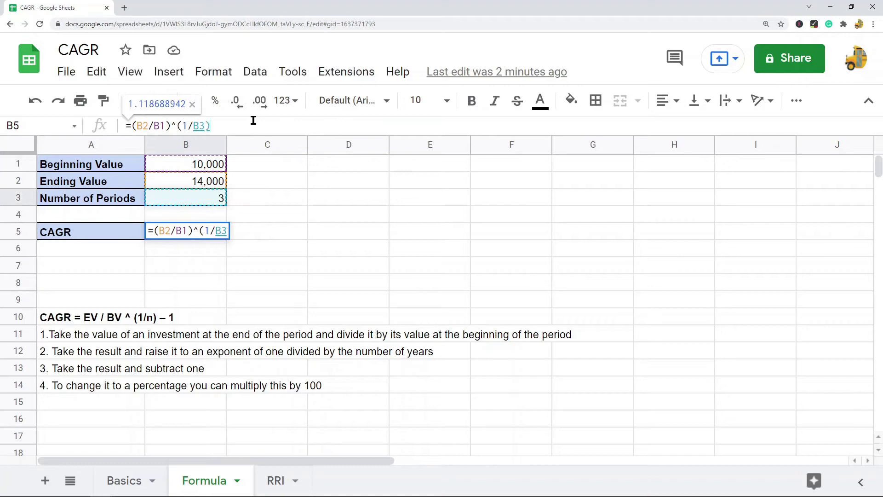
{"action": "type", "text": ")"}
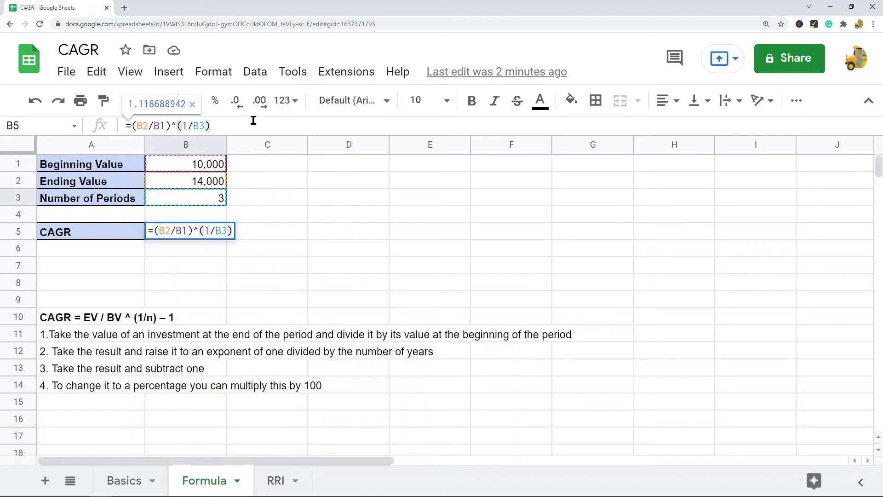
{"action": "type", "text": "-1"}
{"action": "key", "text": "Return"}
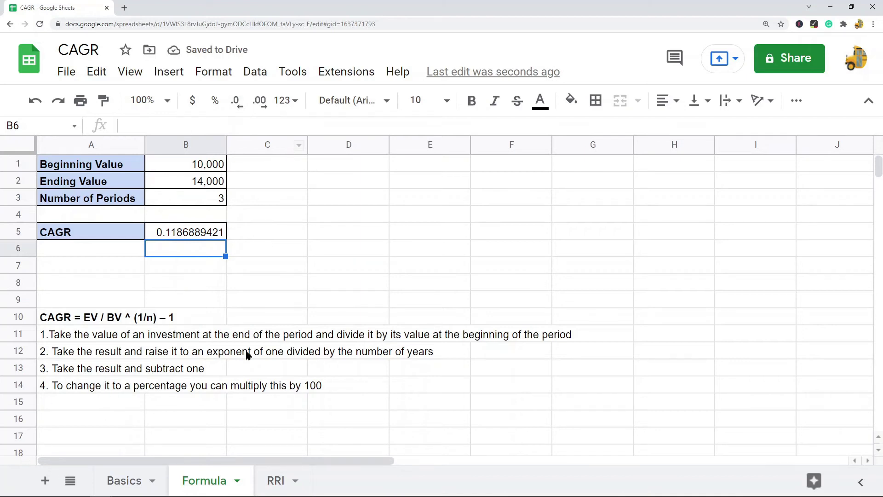
Step: Format the B5 CAGR result as a percent so it reads 11.87%
{"action": "left_click", "coordinate": [84, 394]}
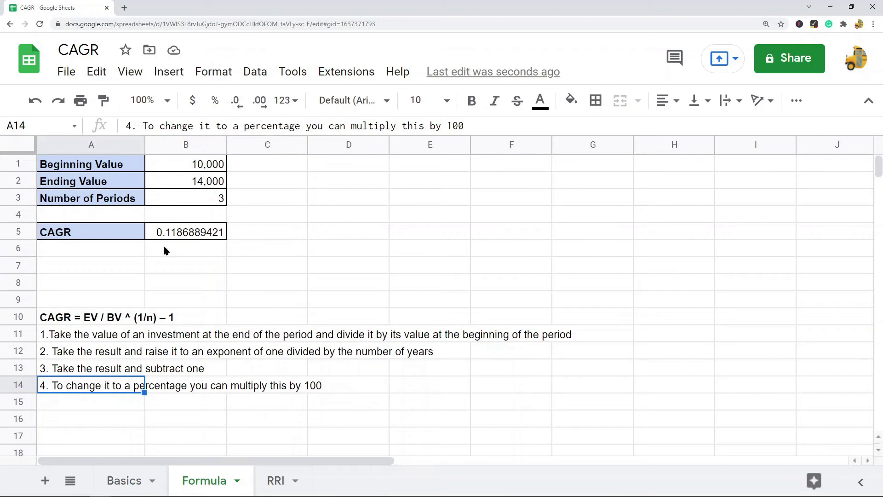
{"action": "left_click", "coordinate": [180, 232]}
{"action": "left_click", "coordinate": [215, 100]}
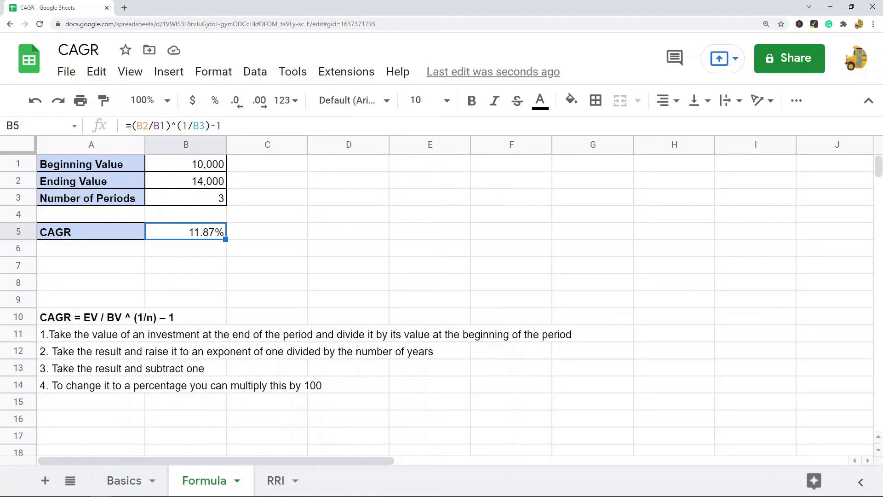
Step: On the RRI sheet, read the RRI syntax and present_value/future_value notes, then select B5
{"action": "left_click", "coordinate": [276, 480]}
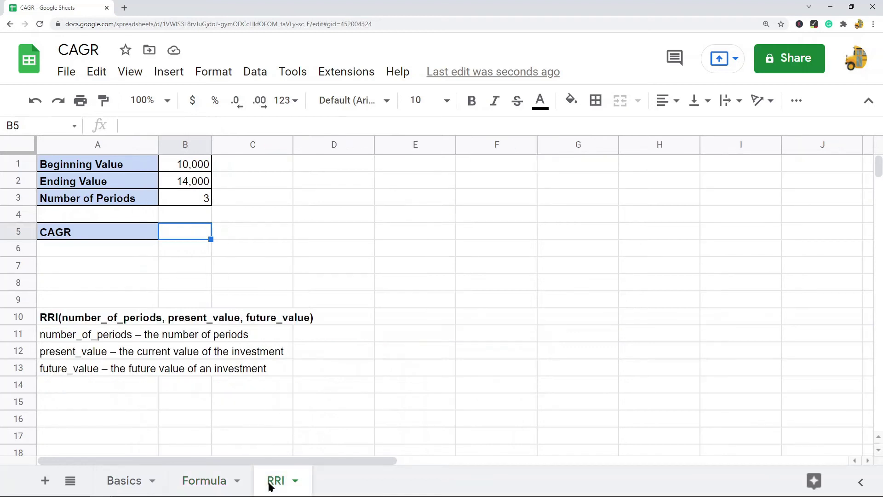
{"action": "left_click", "coordinate": [92, 321]}
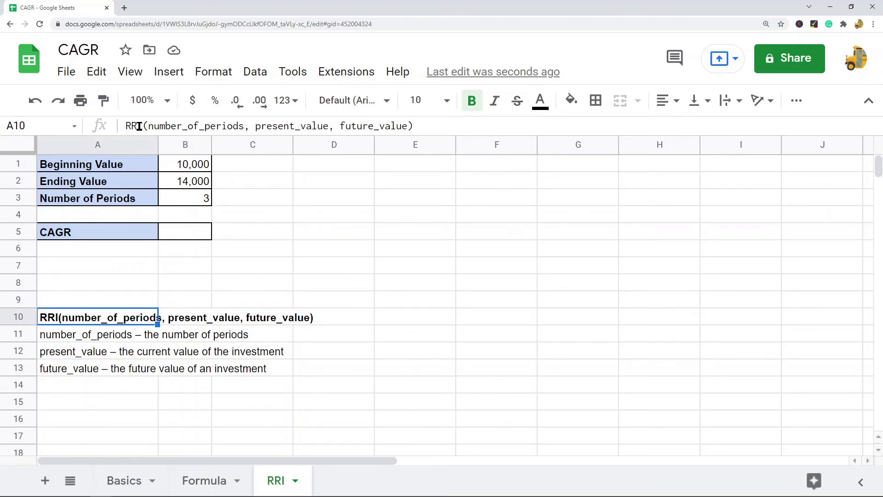
{"action": "left_click_drag", "start_coordinate": [154, 125], "coordinate": [211, 126]}
{"action": "left_click", "coordinate": [70, 354]}
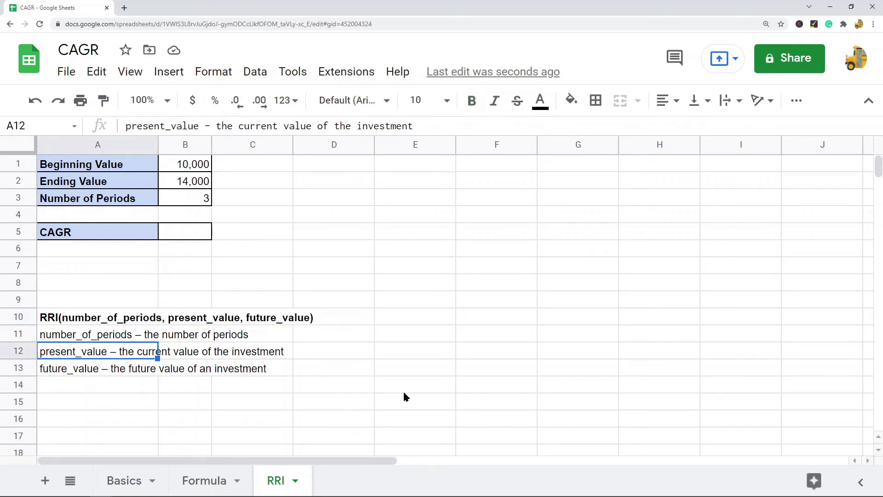
{"action": "left_click", "coordinate": [78, 373]}
{"action": "left_click", "coordinate": [196, 232]}
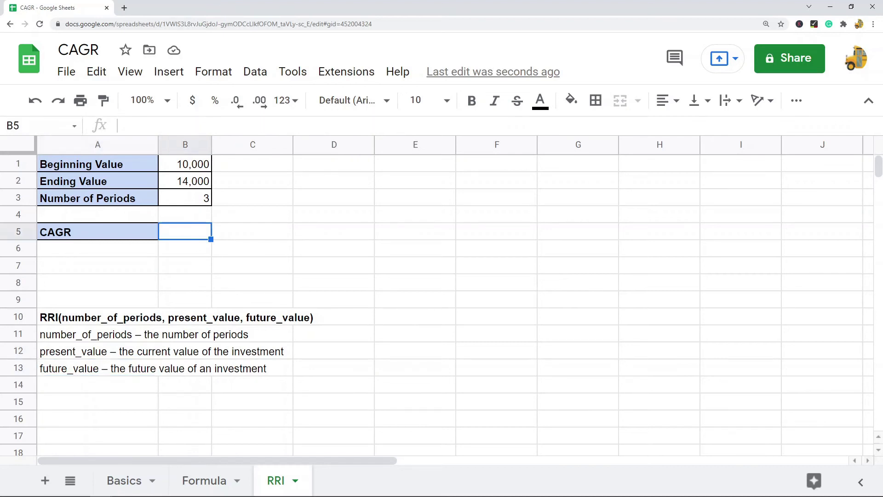
Step: Enter =RRI(B3,B1,B2) in B5 so it returns 11.87%
{"action": "double_click", "coordinate": [182, 234]}
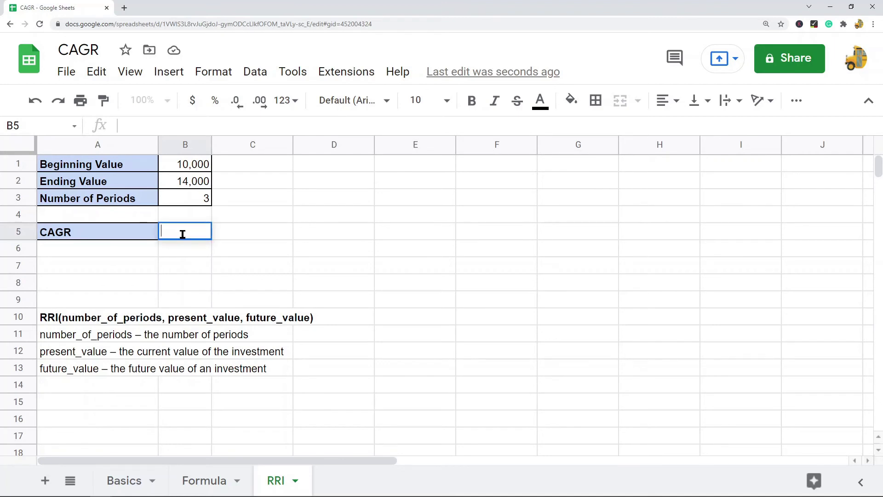
{"action": "type", "text": "=RRI"}
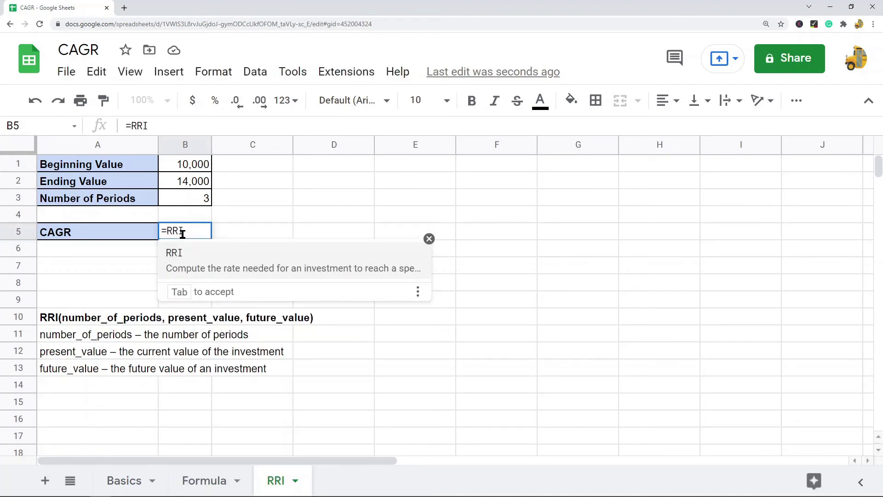
{"action": "type", "text": "("}
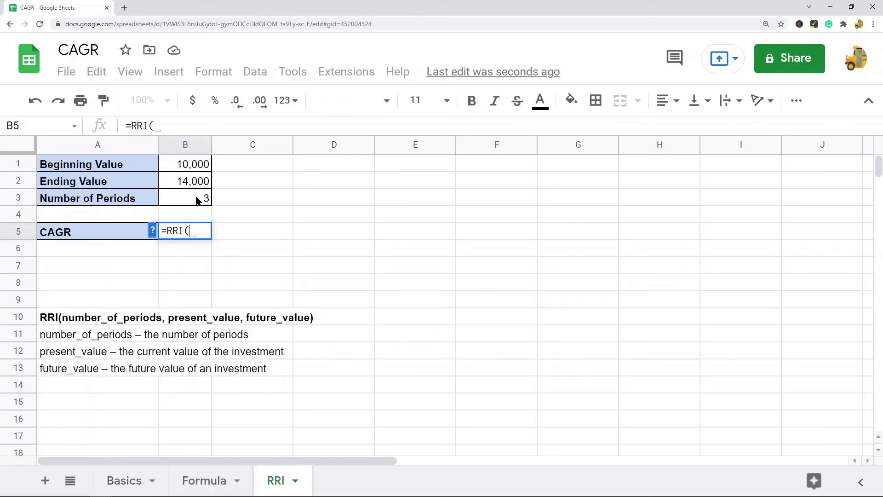
{"action": "left_click", "coordinate": [202, 204]}
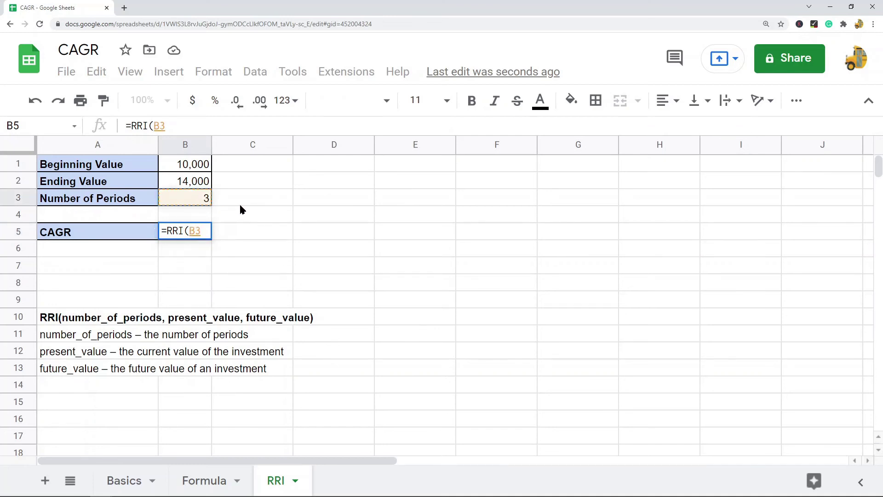
{"action": "type", "text": ","}
{"action": "left_click", "coordinate": [202, 165]}
{"action": "type", "text": ","}
{"action": "left_click", "coordinate": [199, 183]}
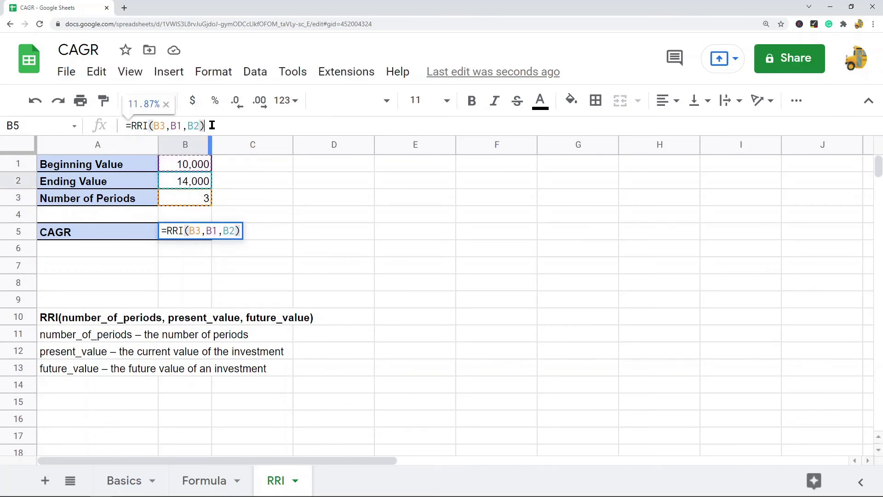
{"action": "key", "text": "Return"}
{"action": "left_click", "coordinate": [188, 237]}
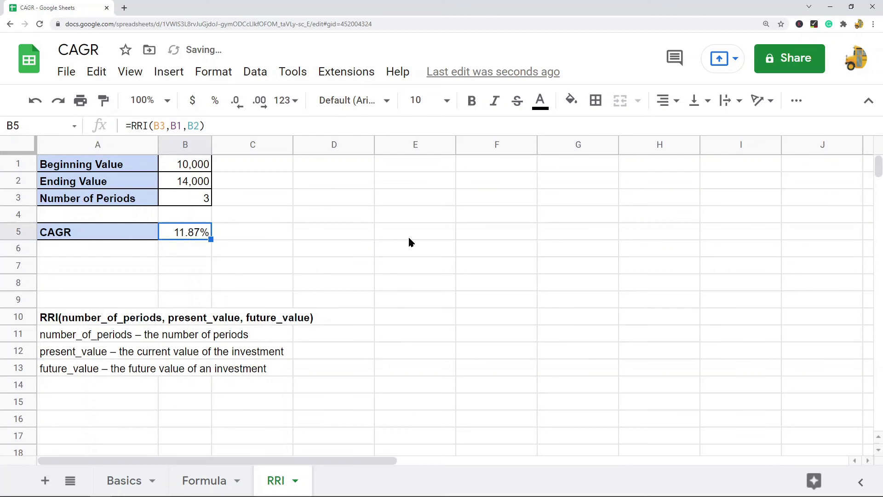
Step: Flip between the Formula and RRI sheets to confirm both show 11.87%
{"action": "left_click", "coordinate": [197, 482]}
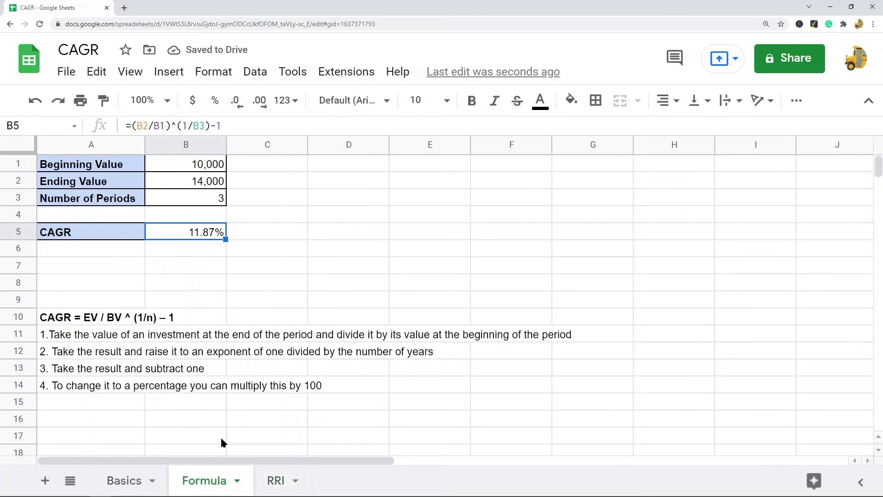
{"action": "left_click", "coordinate": [277, 480]}
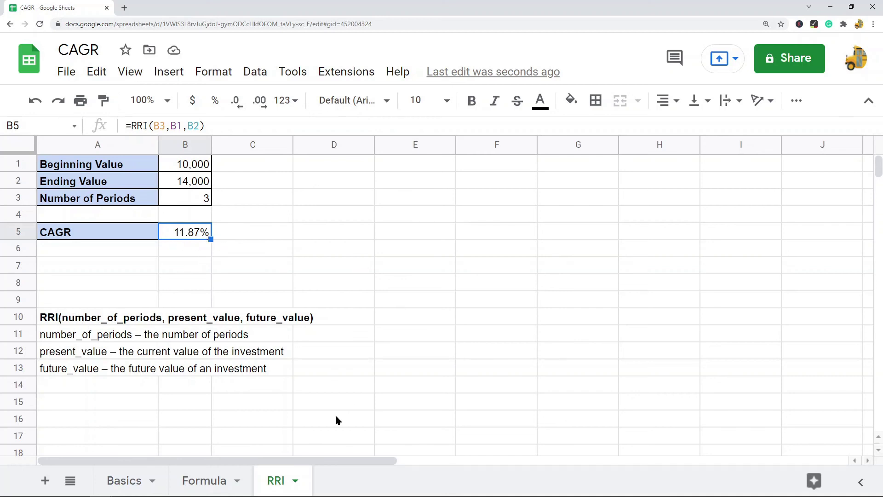
{"action": "left_click", "coordinate": [207, 481]}
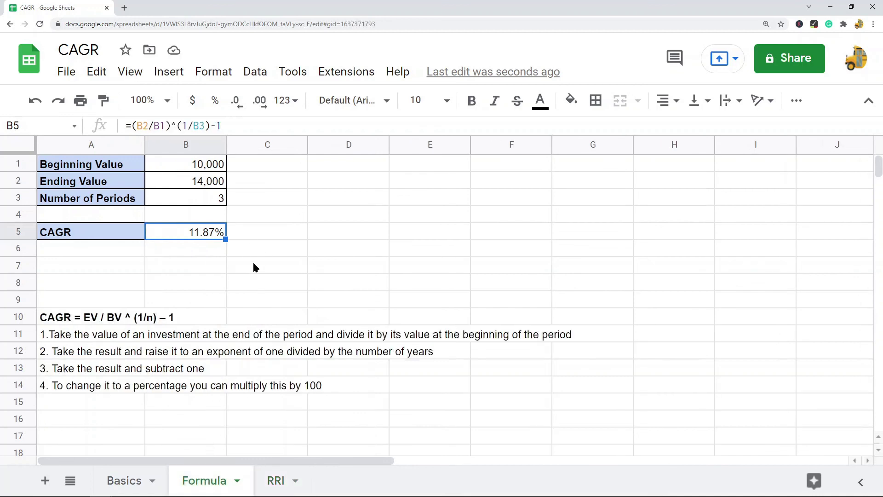